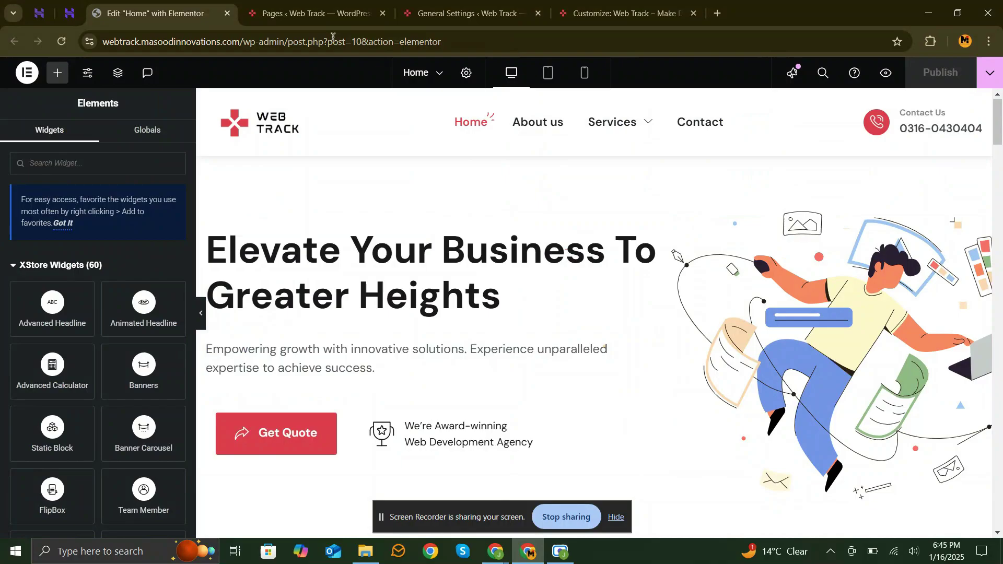
# - From the Pages list, open Home's live view in a new tab; it shows the default Blog with 'Hello world!'
pyautogui.click(313, 14)
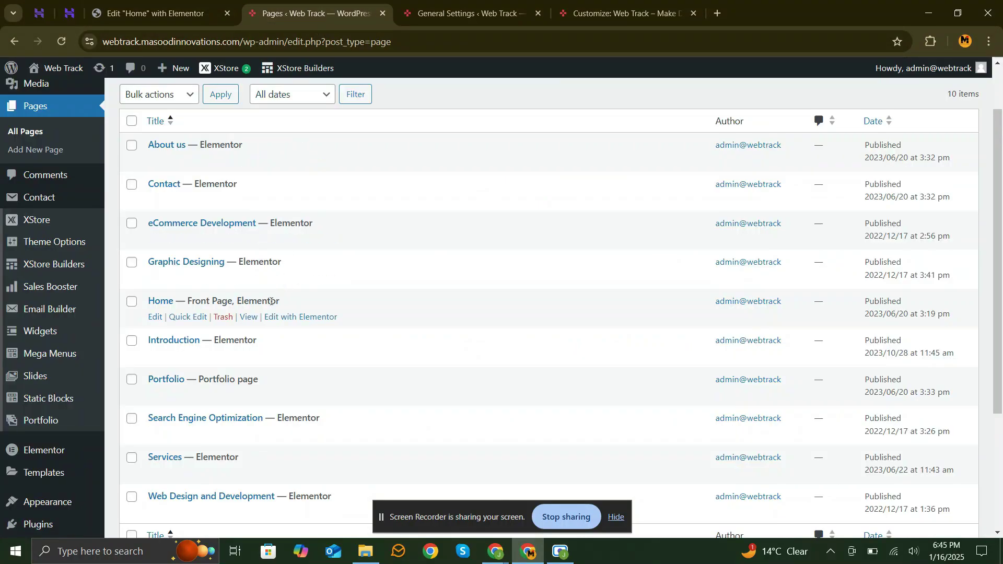
pyautogui.rightClick(255, 319)
pyautogui.click(284, 337)
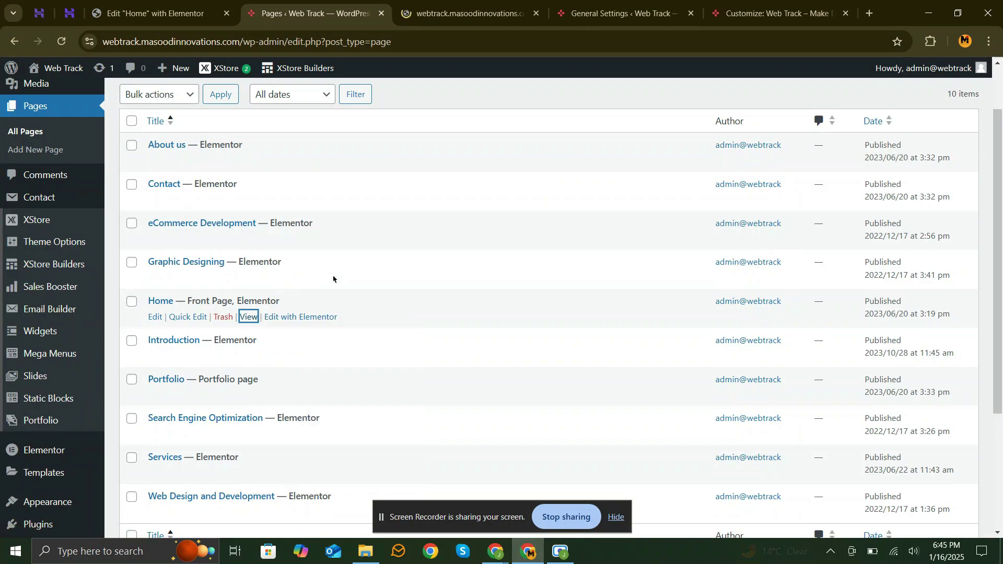
pyautogui.click(481, 15)
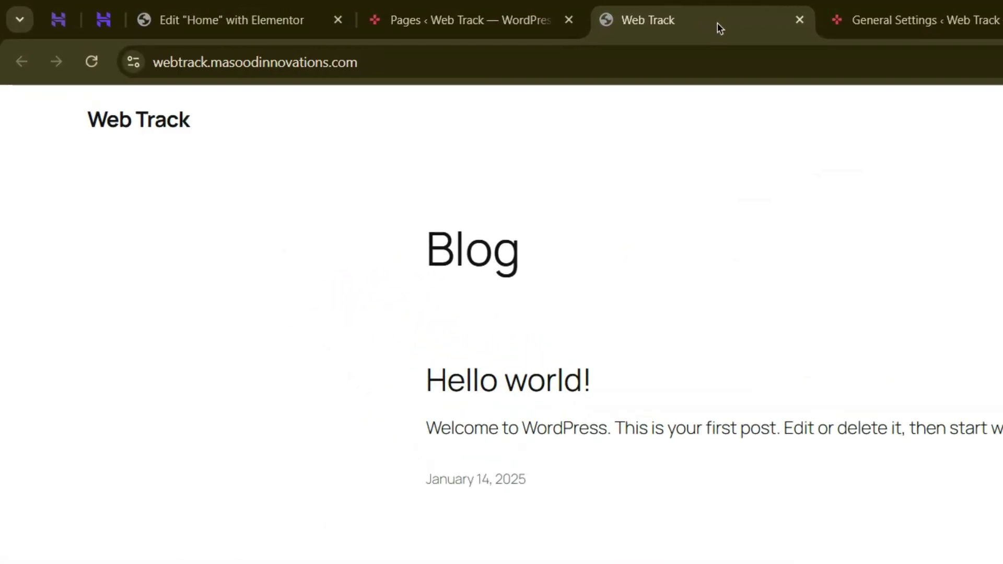
# - Delete the site's stored cookies and data in Chrome and reload the homepage, which still shows Blog
pyautogui.click(133, 61)
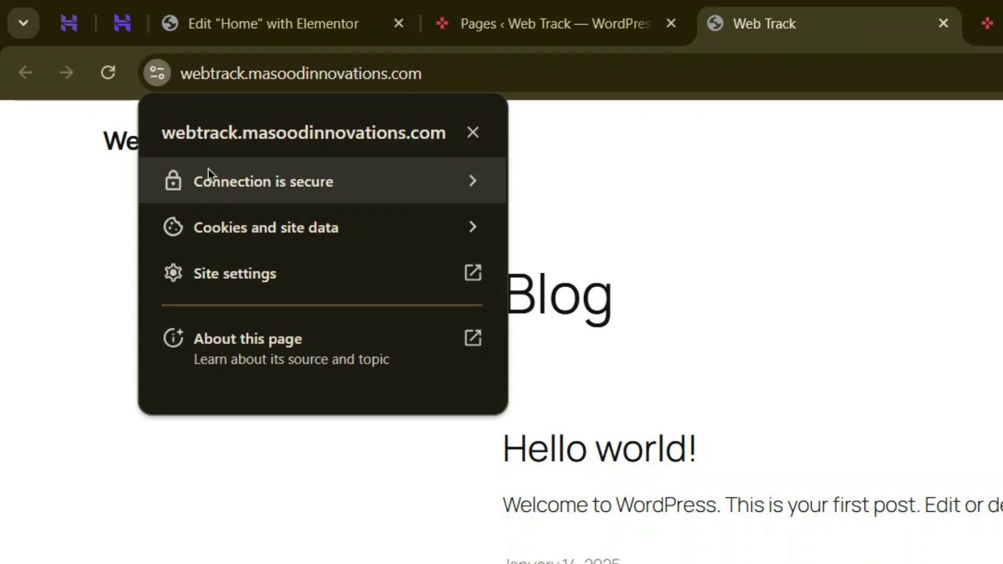
pyautogui.click(232, 218)
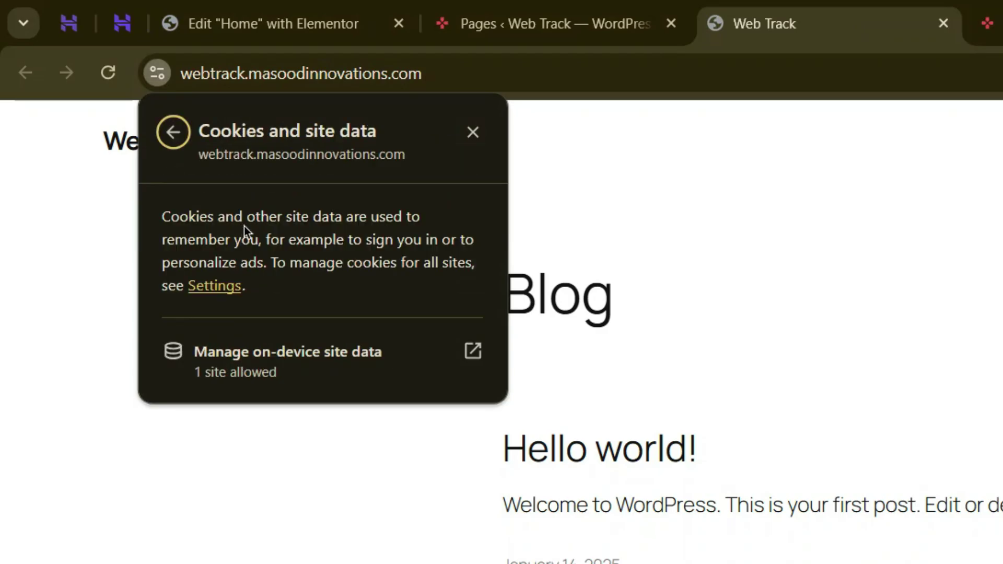
pyautogui.click(298, 357)
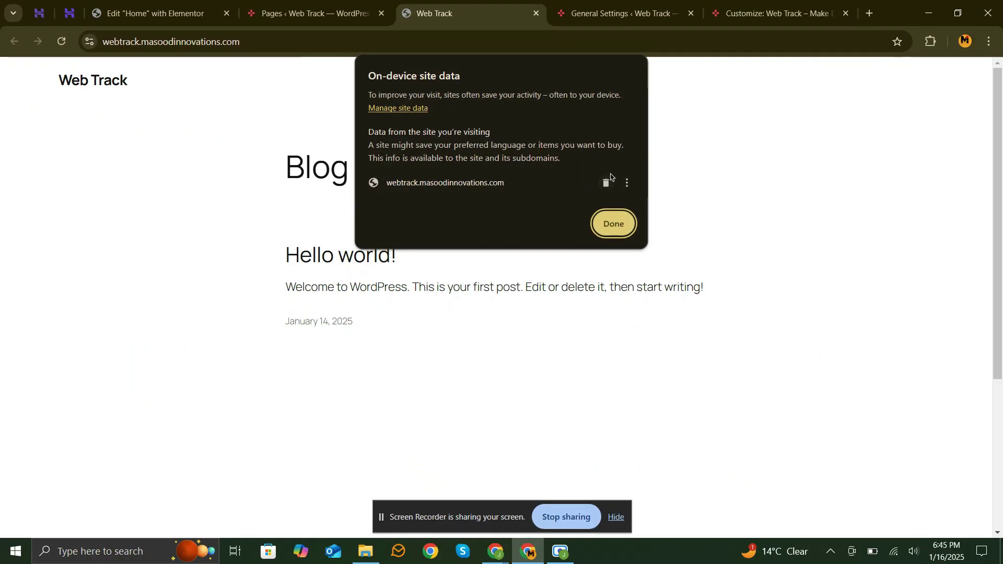
pyautogui.click(607, 180)
pyautogui.click(611, 215)
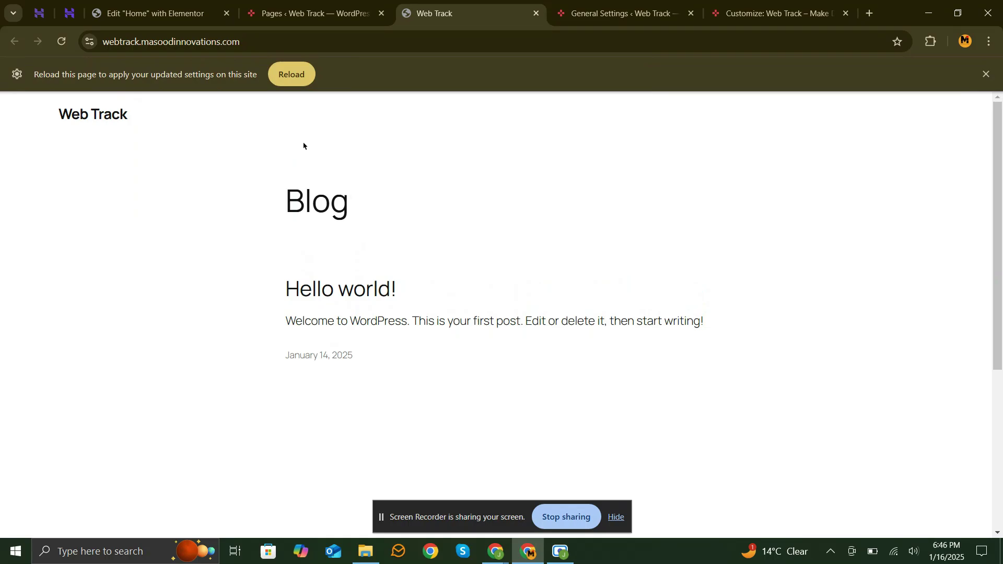
pyautogui.click(292, 74)
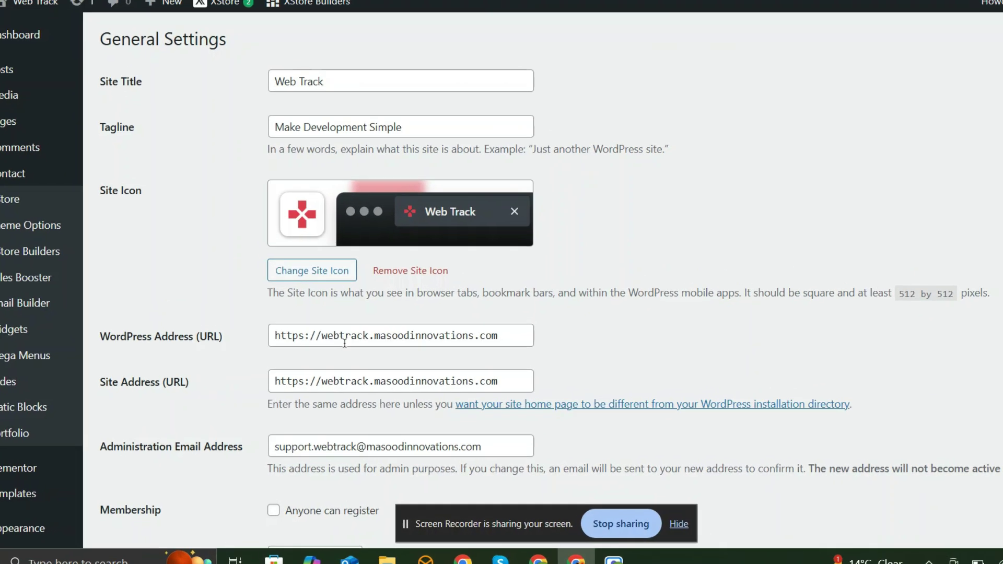
# - Check that the Site Address (URL) matches the WordPress Address and leave it unchanged
pyautogui.click(321, 395)
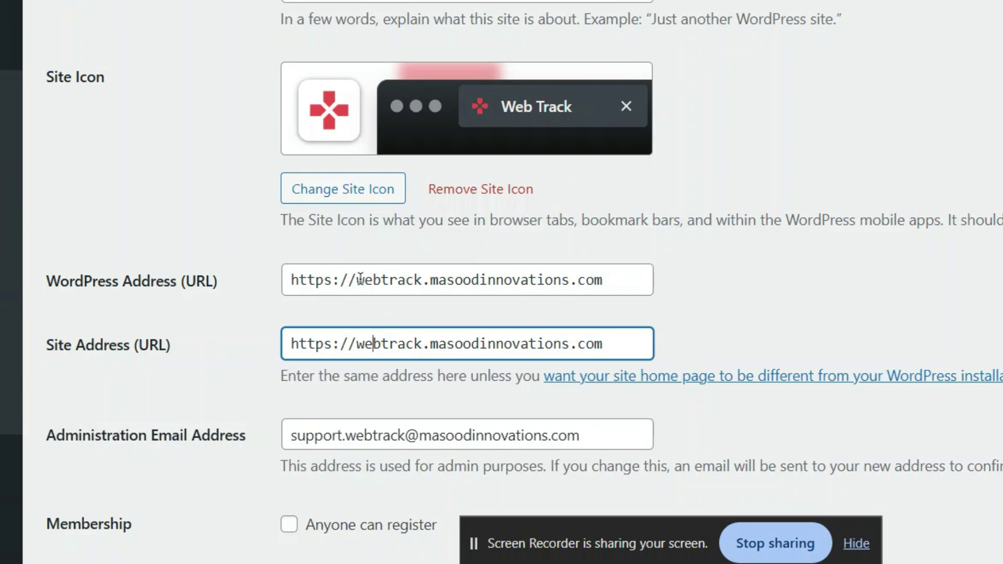
pyautogui.click(401, 315)
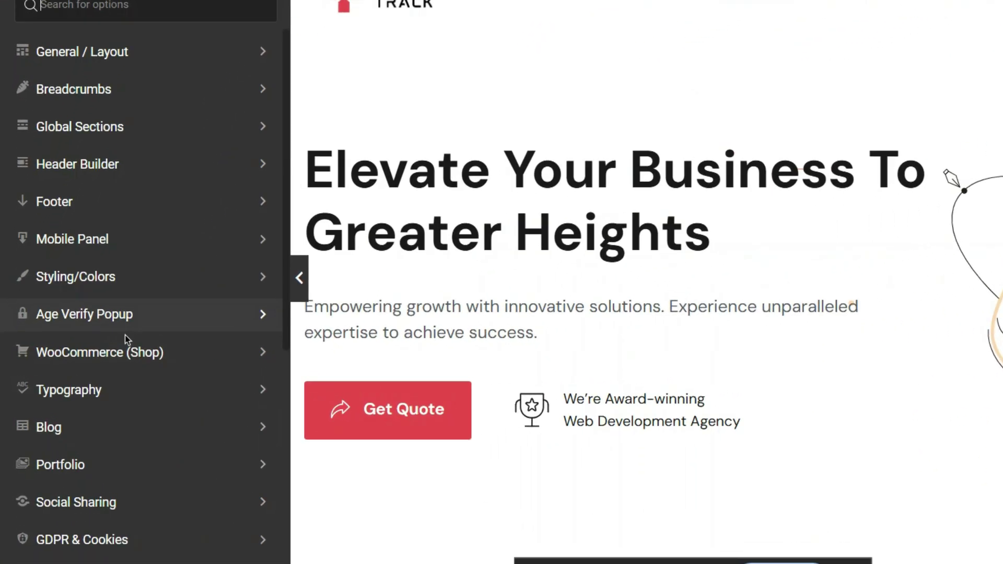
# - Publish Homepage Settings with Home as the static homepage, then reload the live site to recheck
pyautogui.scroll(-4, 97, 342)
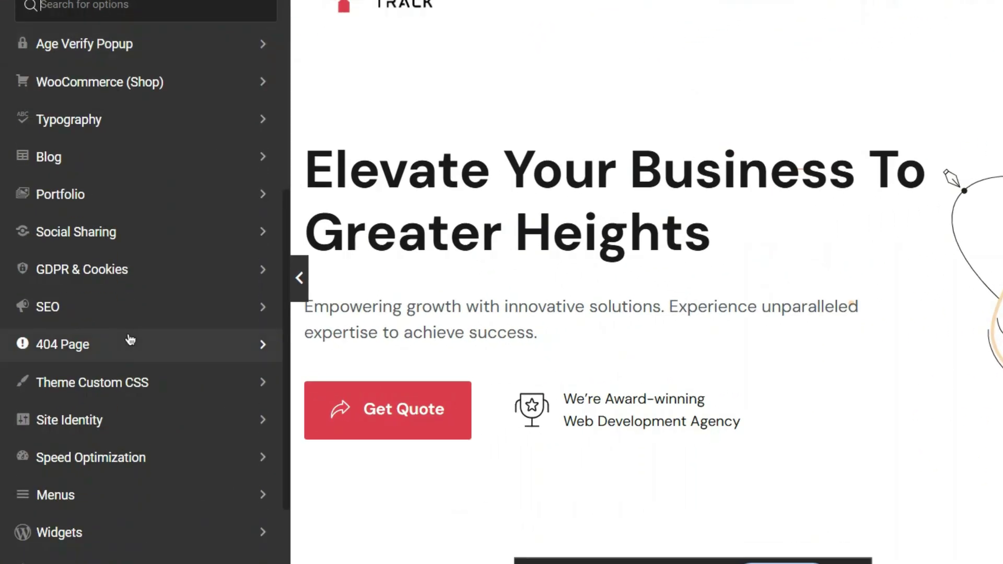
pyautogui.scroll(-3, 131, 339)
pyautogui.click(134, 477)
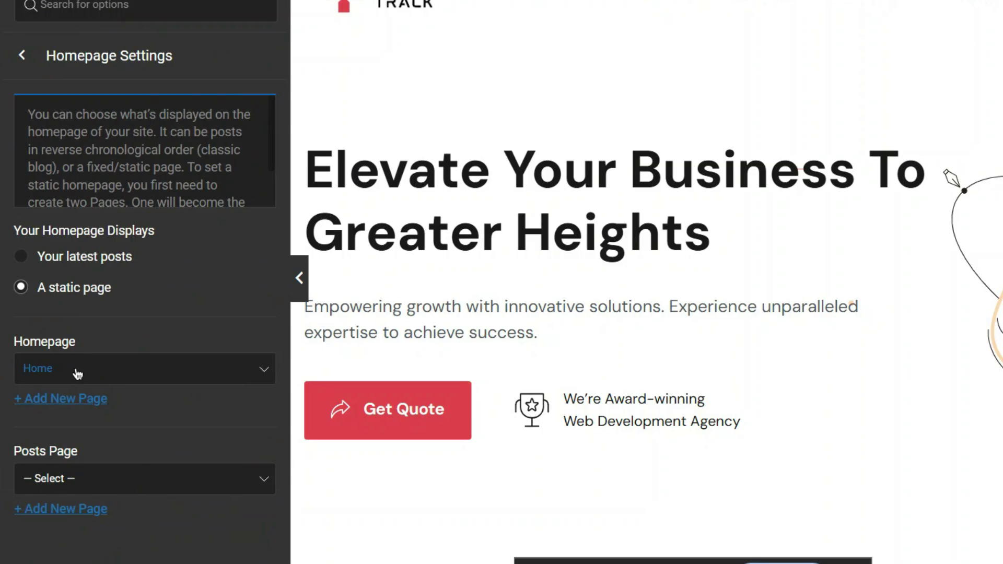
pyautogui.click(77, 374)
pyautogui.click(130, 369)
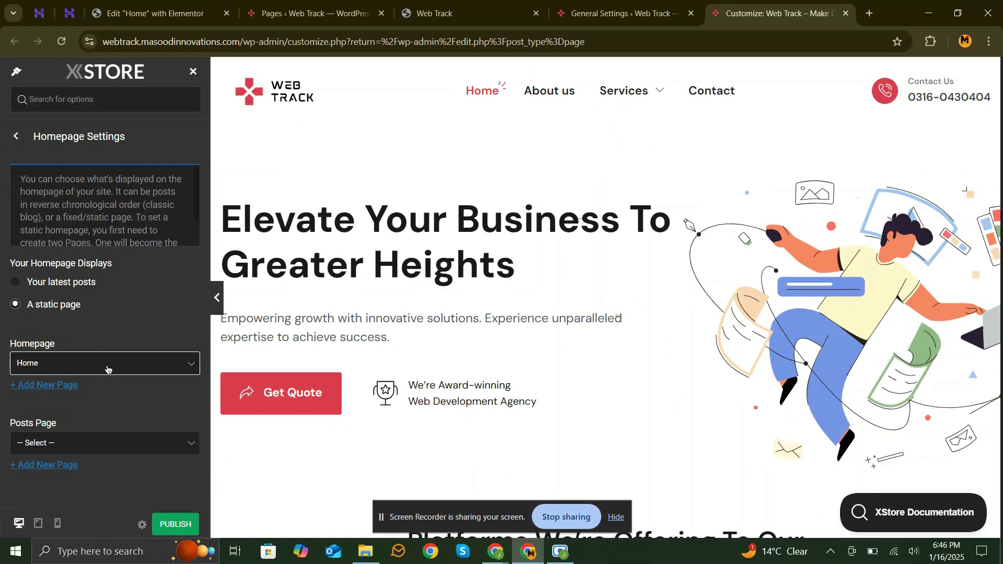
pyautogui.click(168, 528)
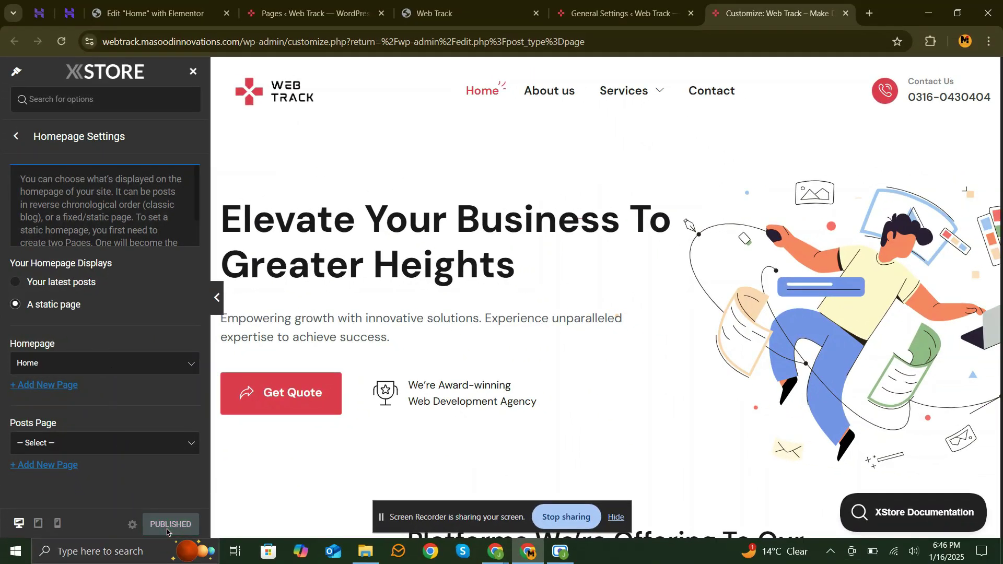
pyautogui.click(408, 14)
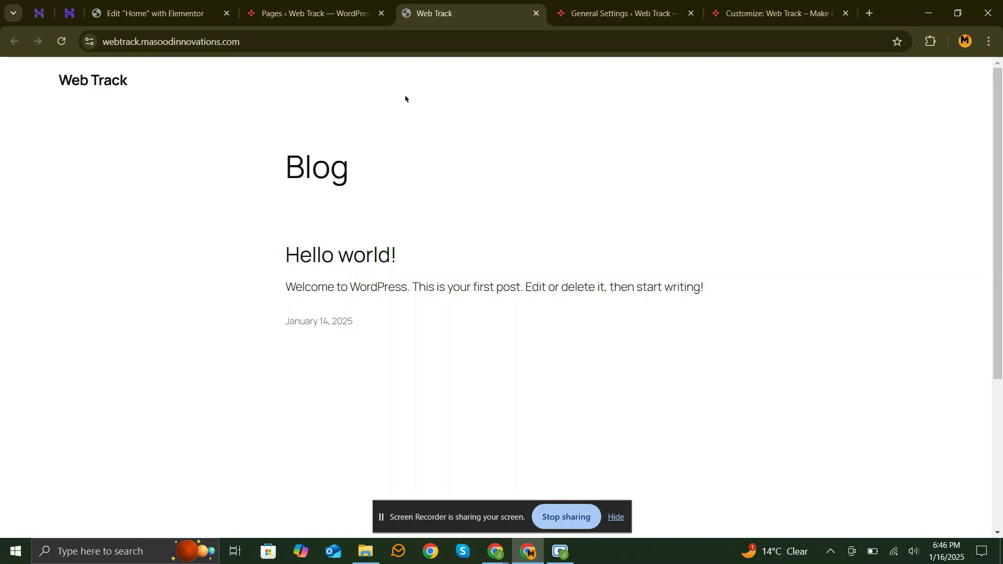
pyautogui.press('F5')
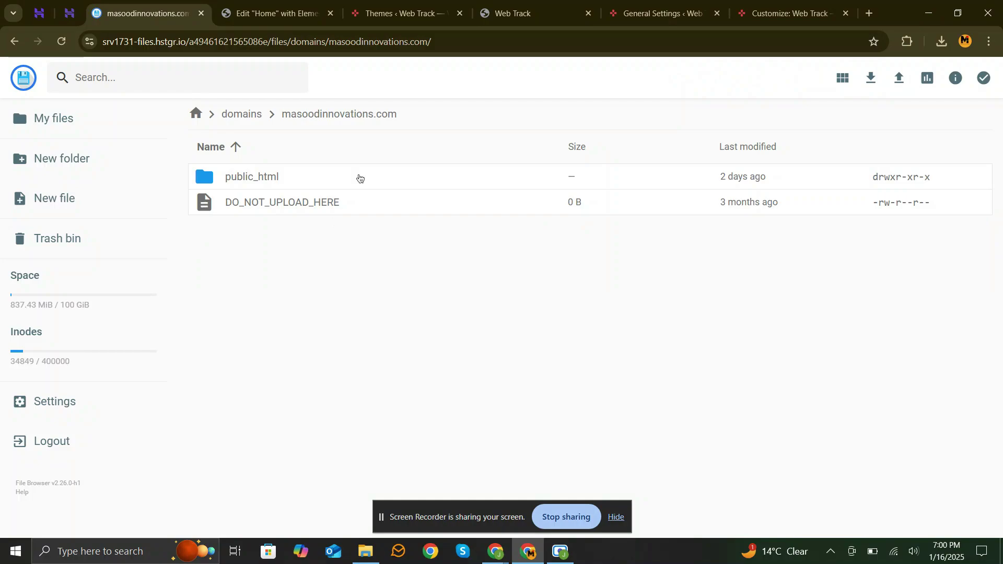
# - Delete default.php from the public_html/webtrack folder in File Manager
pyautogui.doubleClick(359, 178)
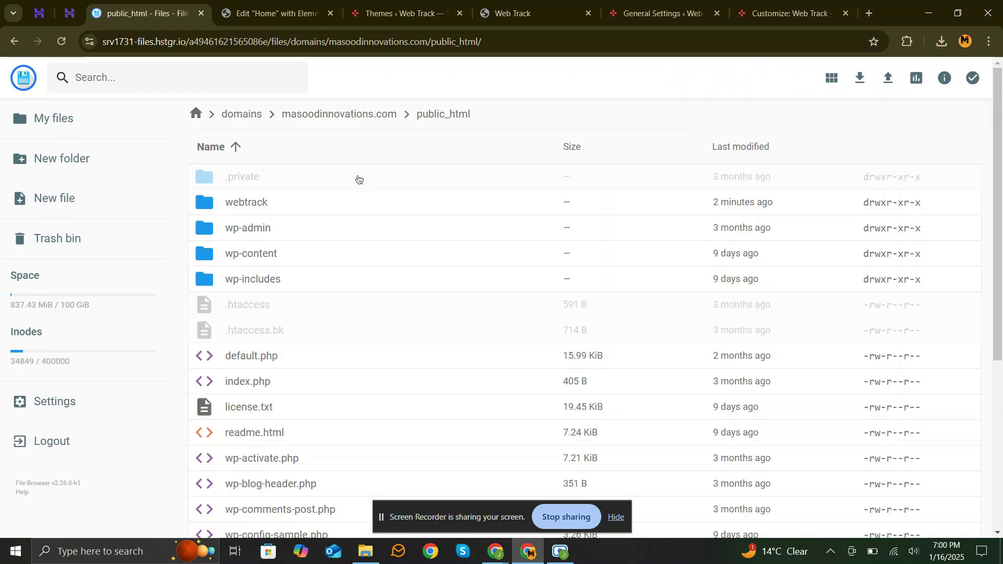
pyautogui.click(329, 209)
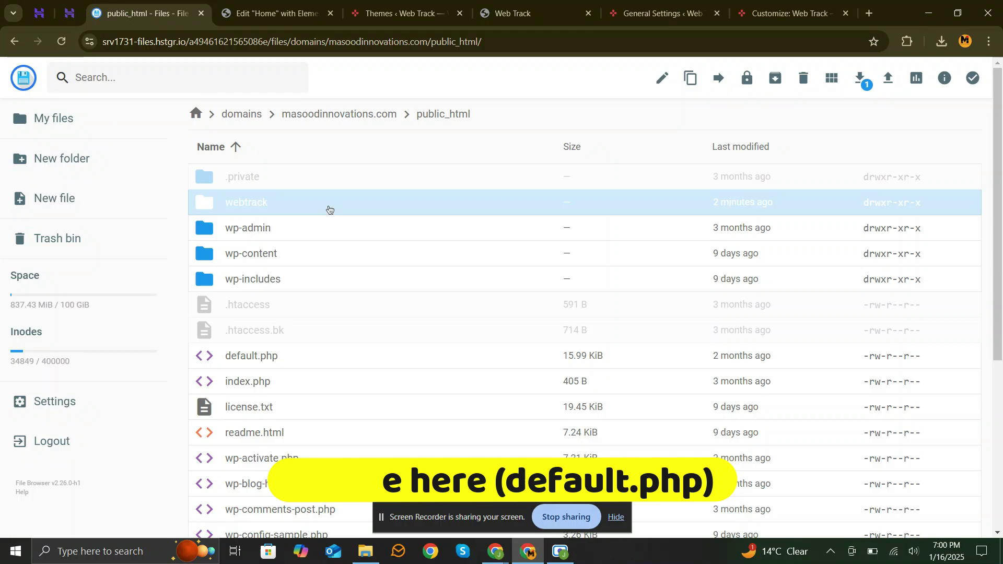
pyautogui.doubleClick(329, 209)
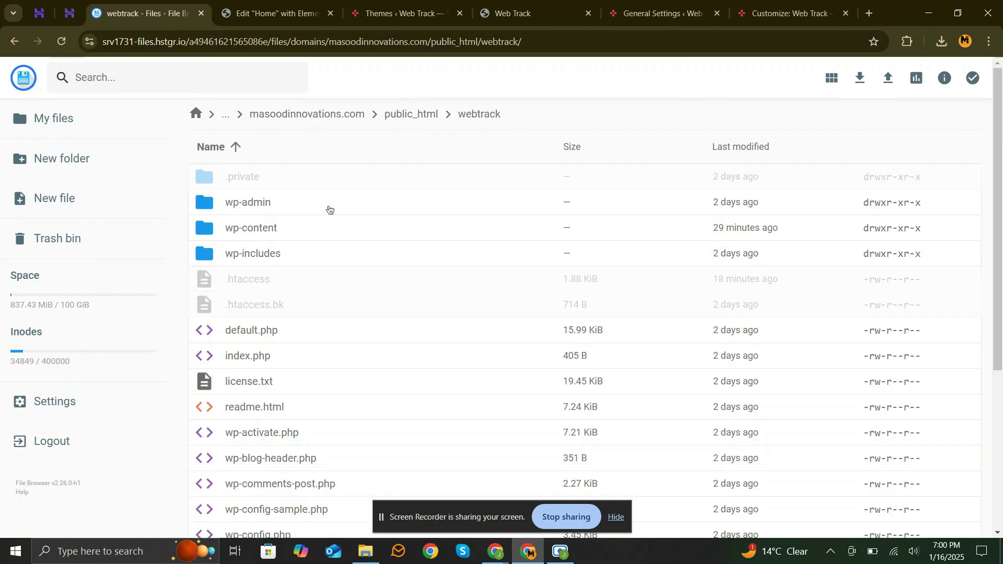
pyautogui.scroll(-2, 323, 250)
pyautogui.scroll(-1, 323, 250)
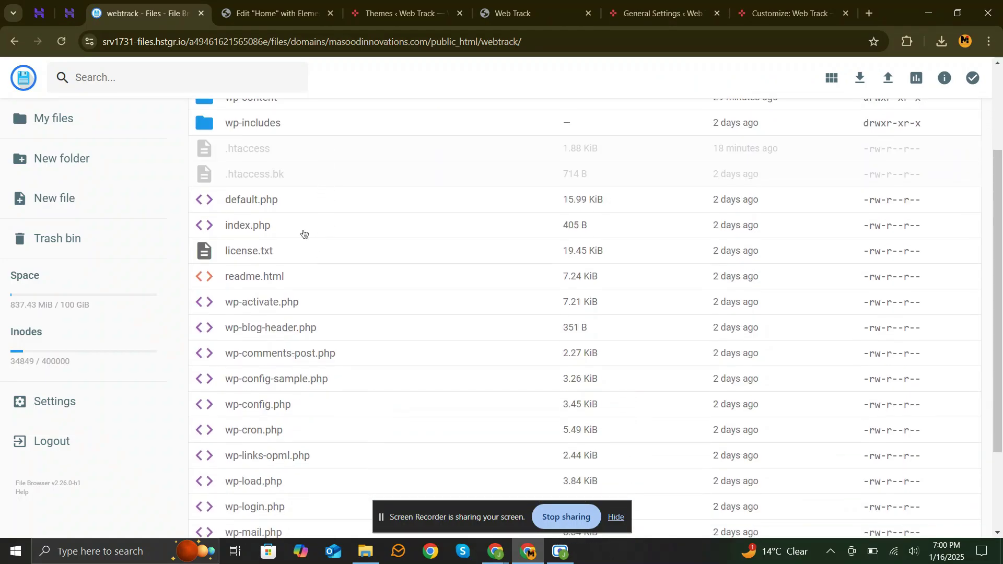
pyautogui.click(244, 206)
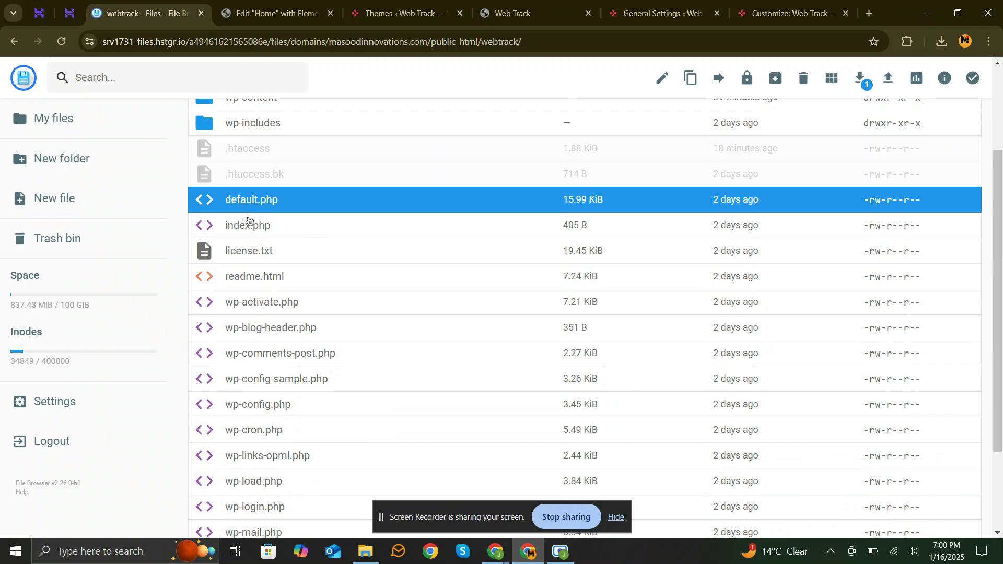
pyautogui.rightClick(297, 198)
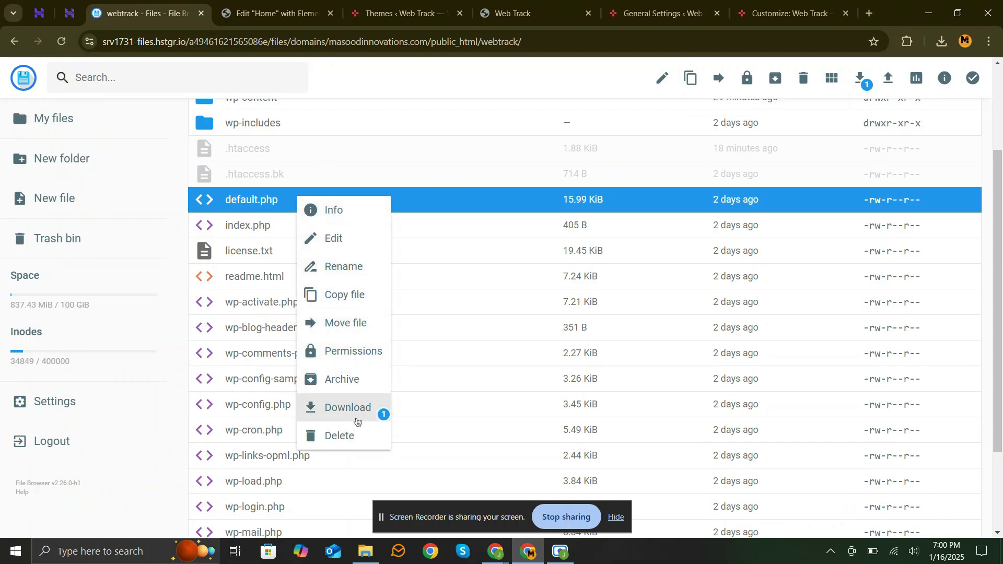
pyautogui.click(358, 439)
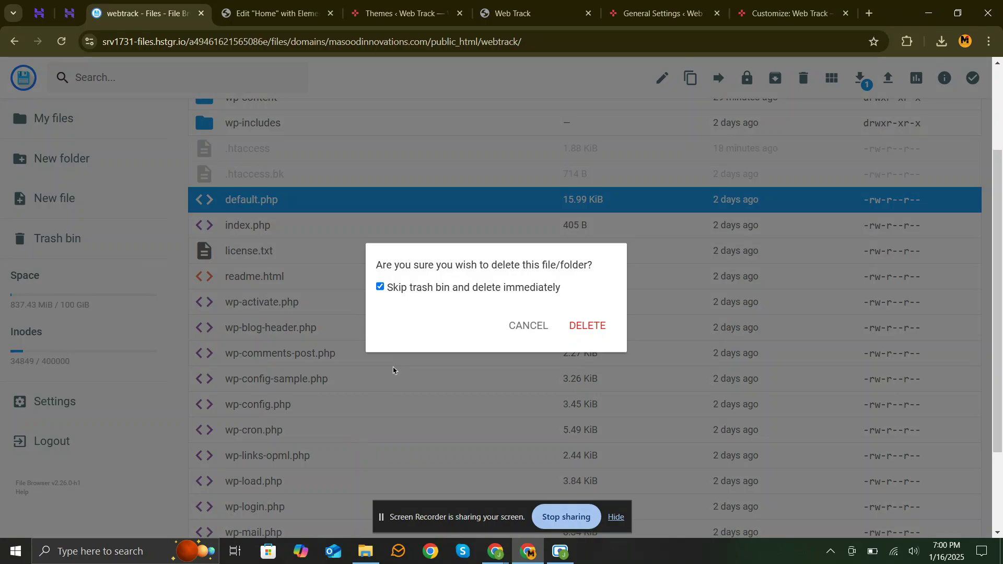
pyautogui.click(428, 286)
pyautogui.click(601, 328)
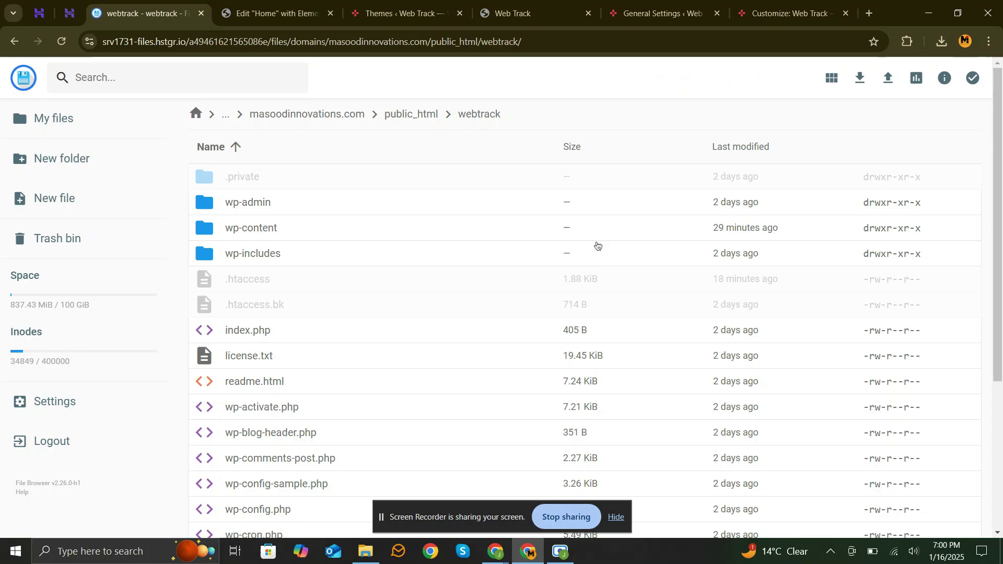
# - Reload the live Web Track site to recheck the homepage, which still shows Blog
pyautogui.click(541, 24)
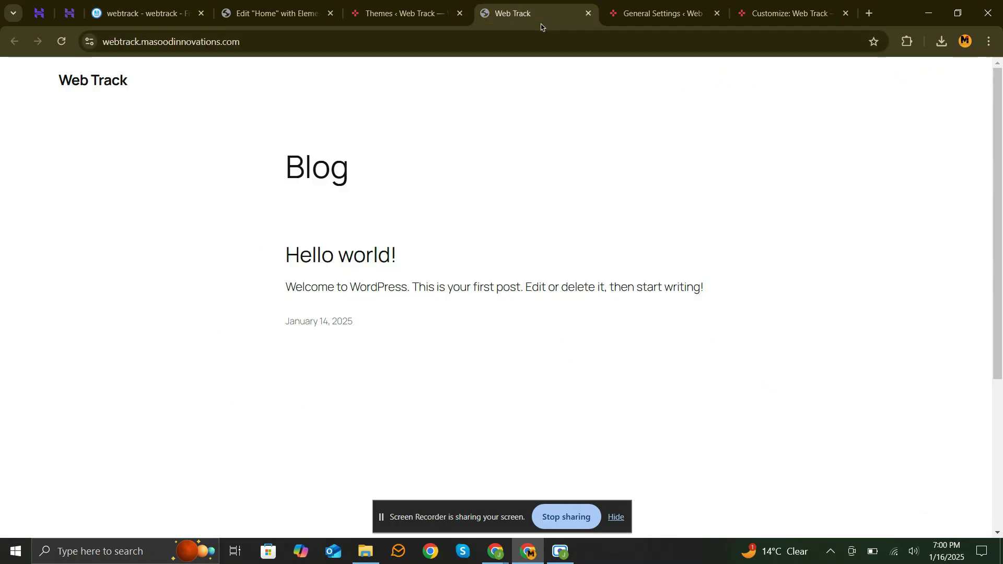
pyautogui.rightClick(507, 98)
pyautogui.click(531, 153)
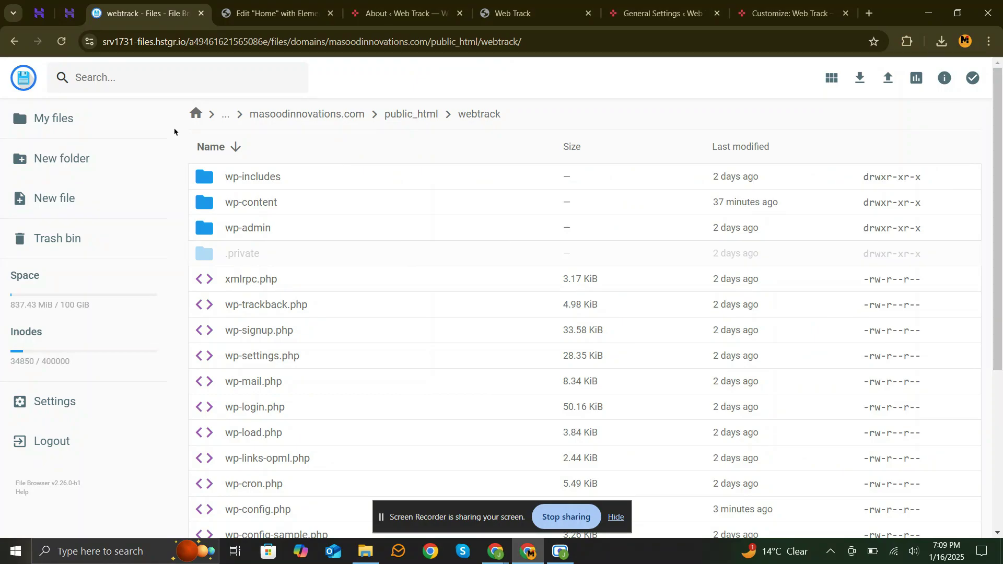
# - Replace 'Deny from all' in .private/.htaccess with the WordPress rewrite rules, save, and reload the site
pyautogui.doubleClick(259, 255)
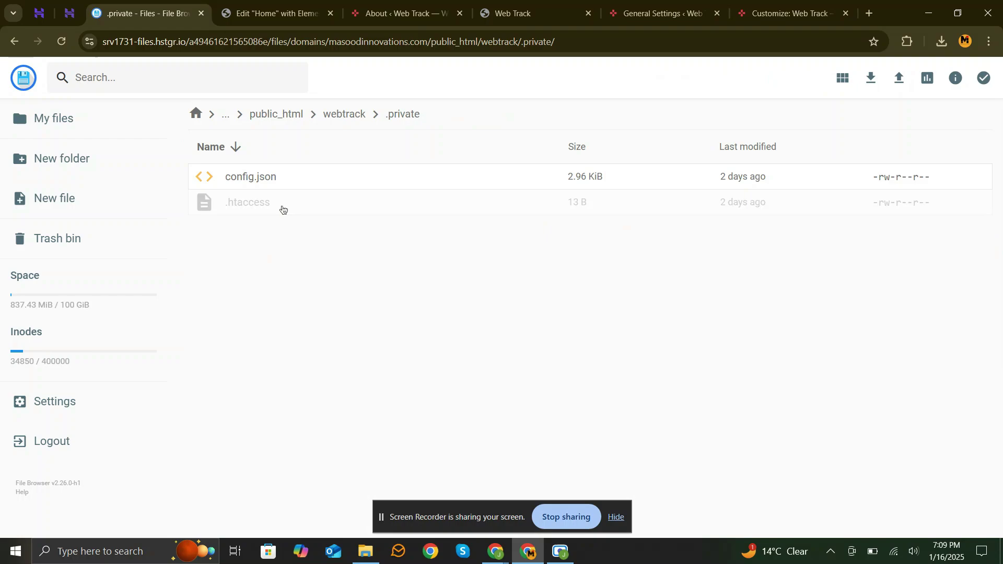
pyautogui.doubleClick(284, 204)
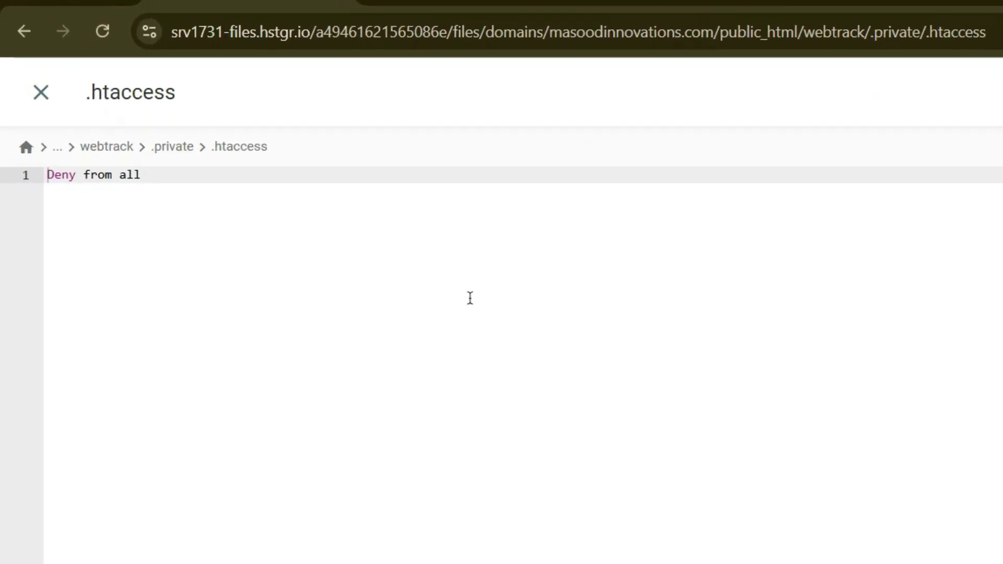
pyautogui.click(209, 197)
pyautogui.hotkey('ctrl', 'a')
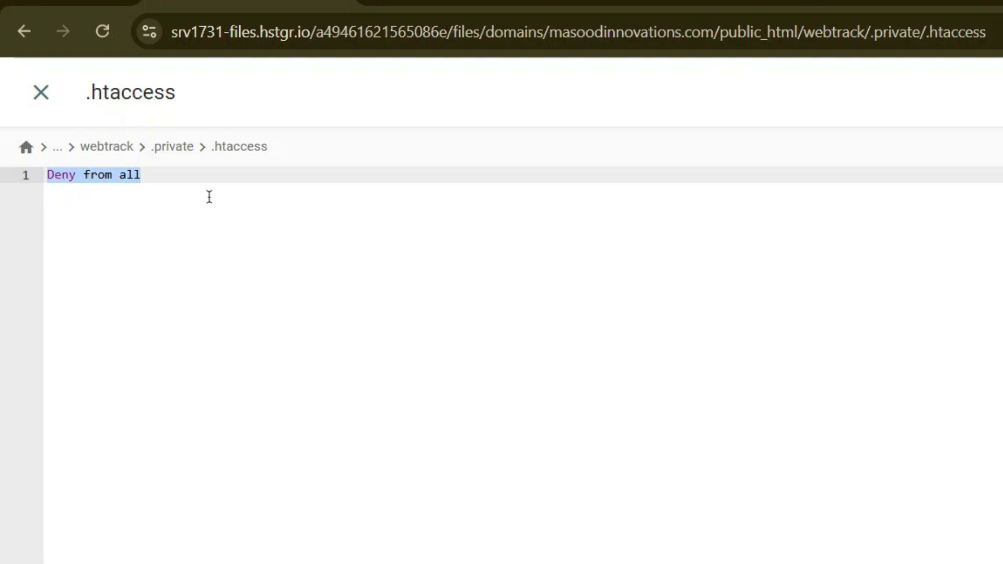
pyautogui.press('BackSpace')
pyautogui.rightClick(158, 180)
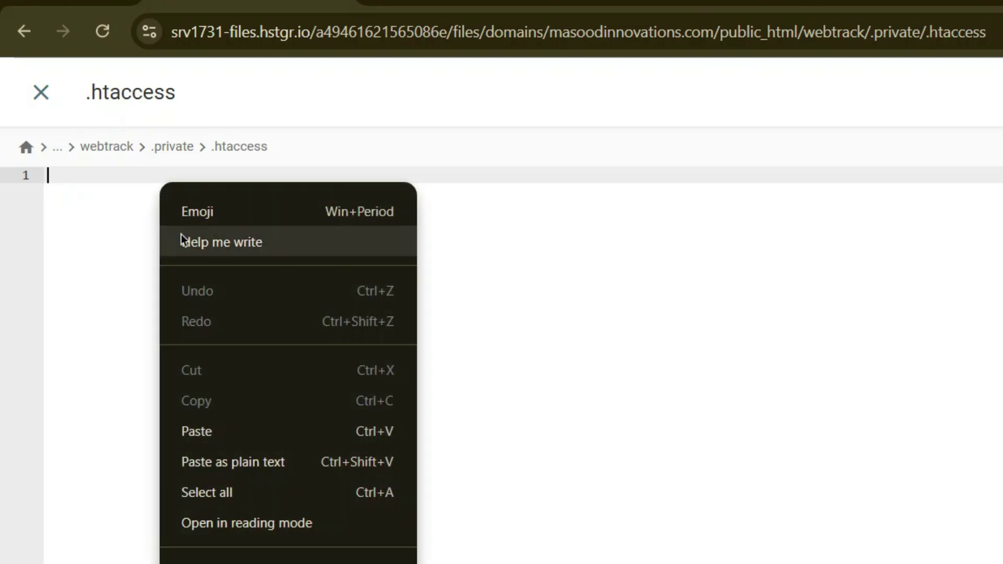
pyautogui.click(218, 430)
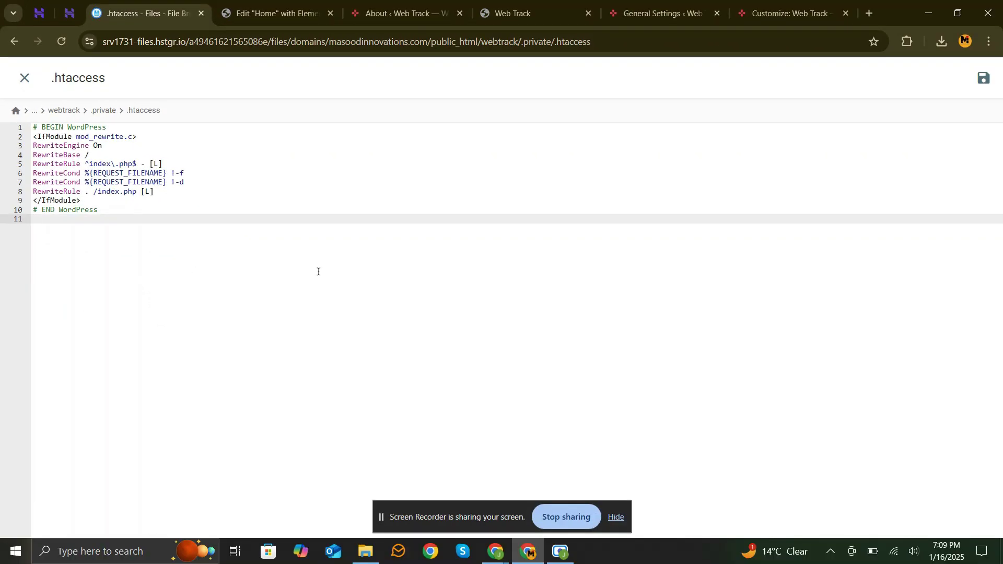
pyautogui.click(985, 76)
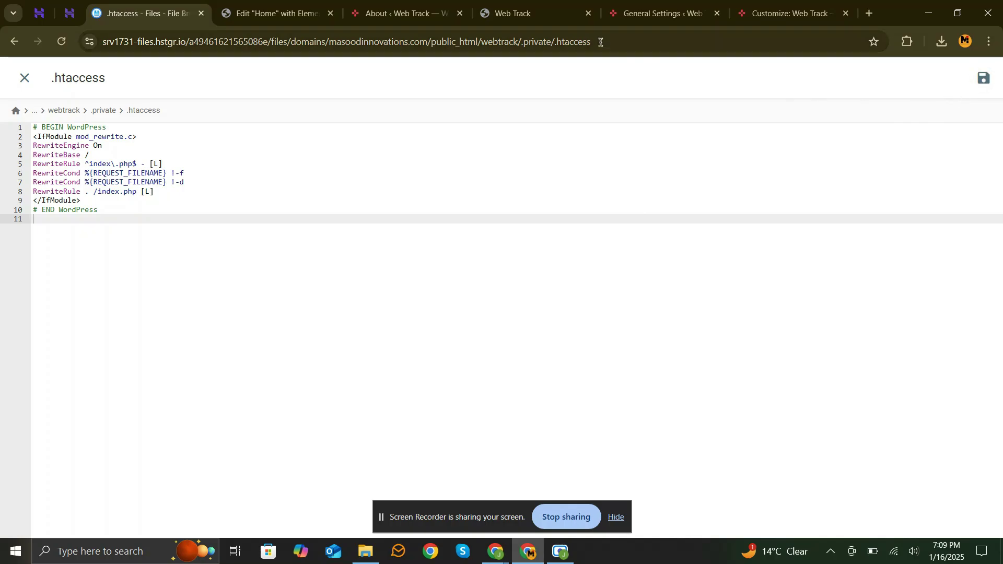
pyautogui.click(541, 15)
pyautogui.click(65, 44)
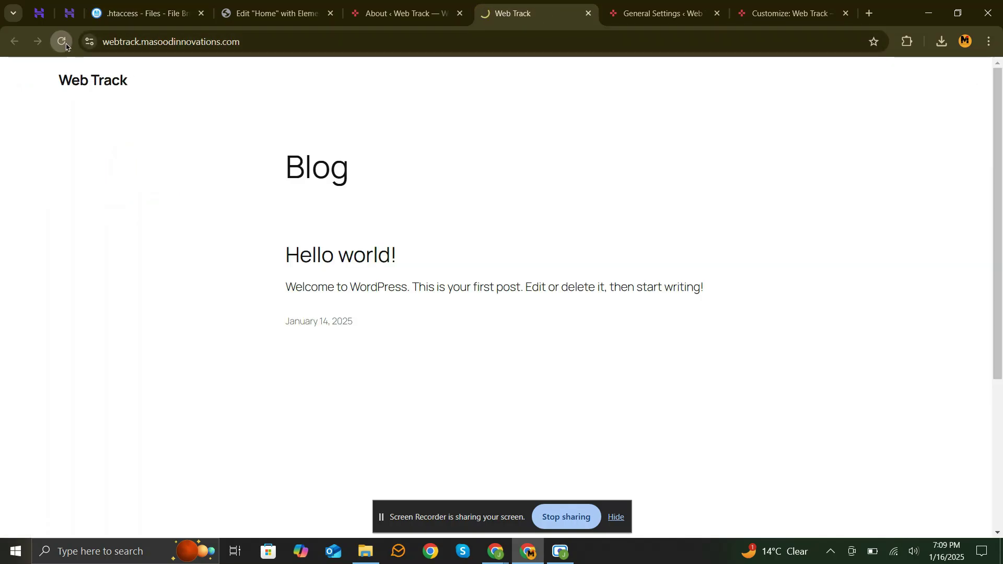
# - Install and activate the OceanWP theme, then reload the live site to check the homepage
pyautogui.click(66, 43)
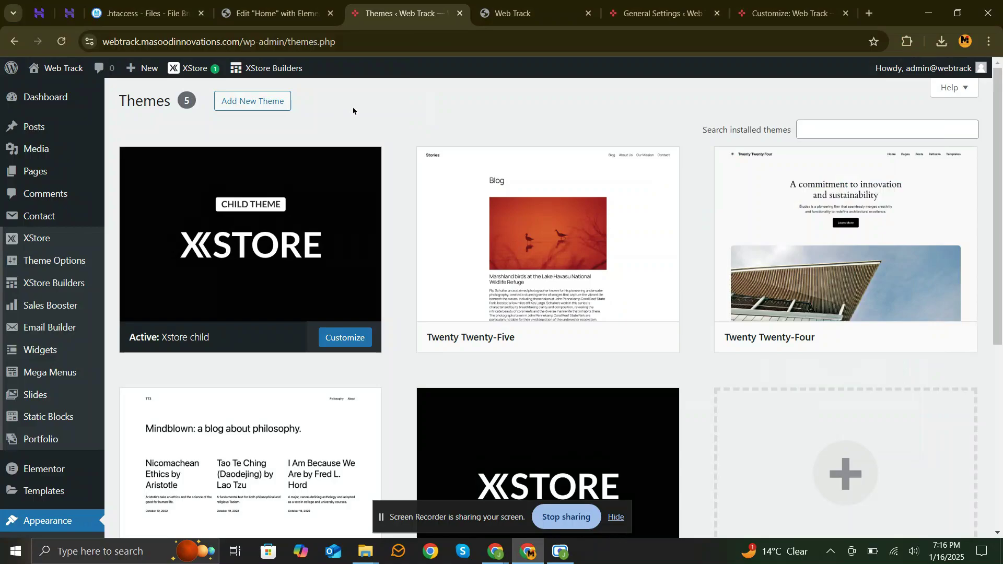
pyautogui.click(261, 106)
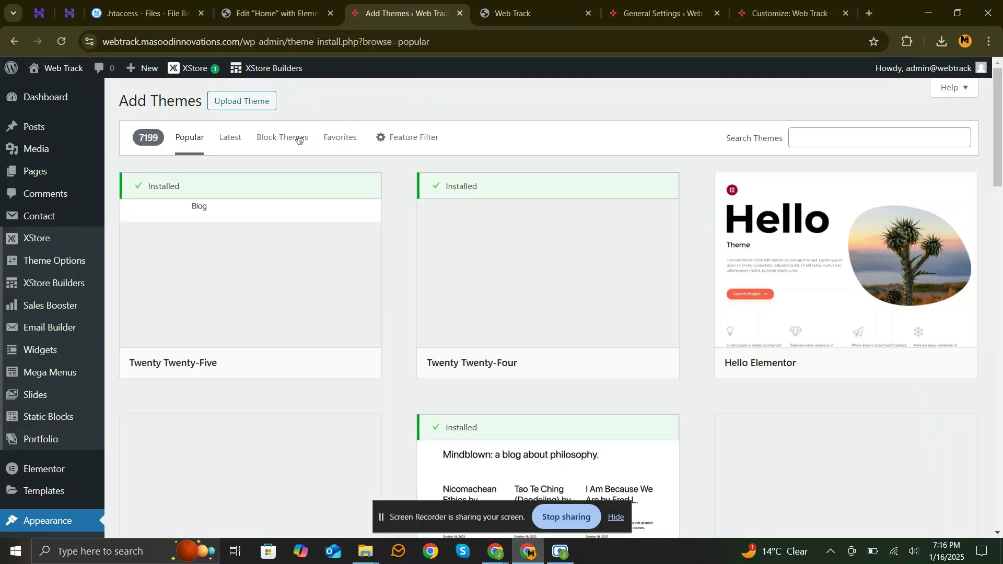
pyautogui.scroll(-2, 396, 242)
pyautogui.scroll(-5, 396, 243)
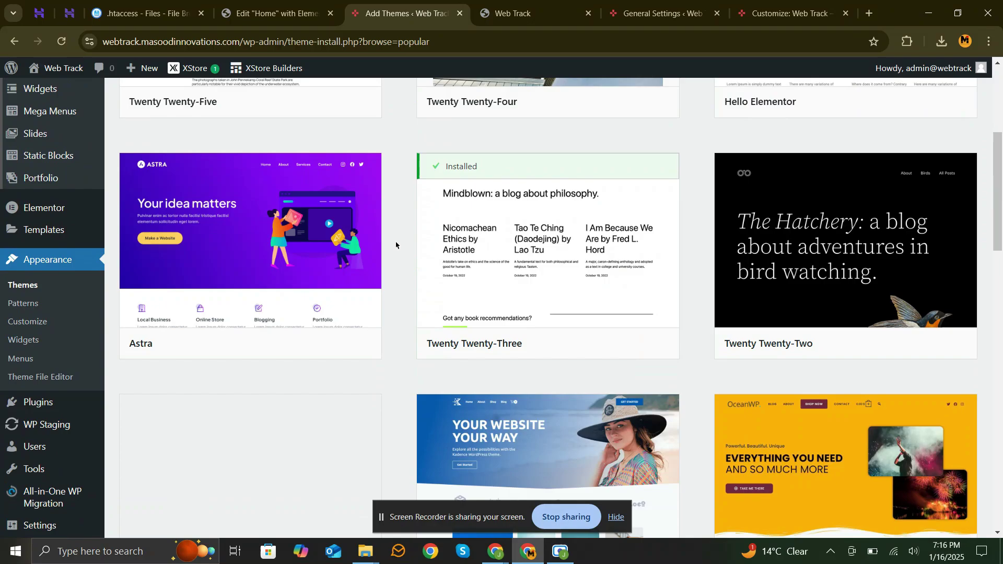
pyautogui.scroll(-5, 397, 242)
pyautogui.click(897, 339)
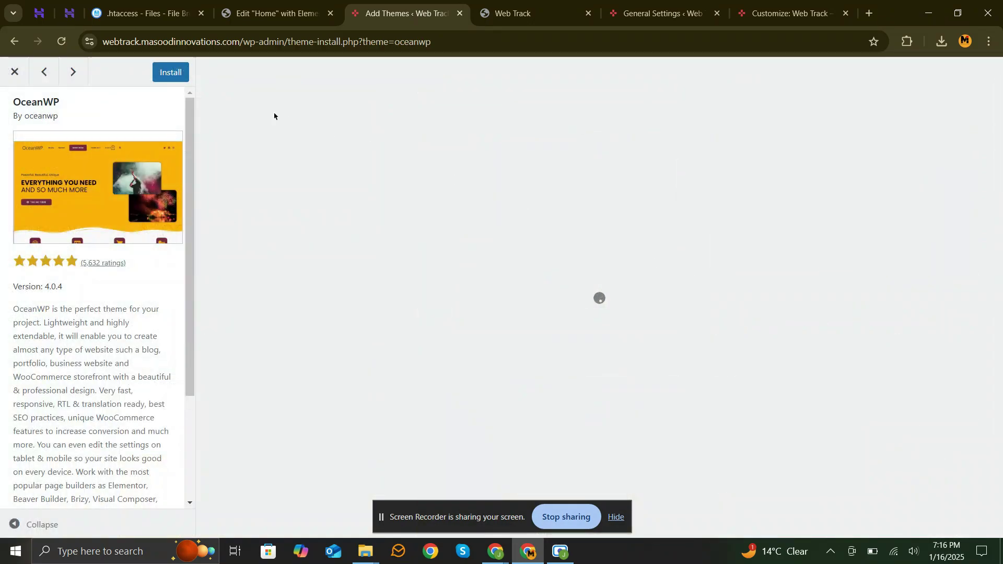
pyautogui.click(178, 74)
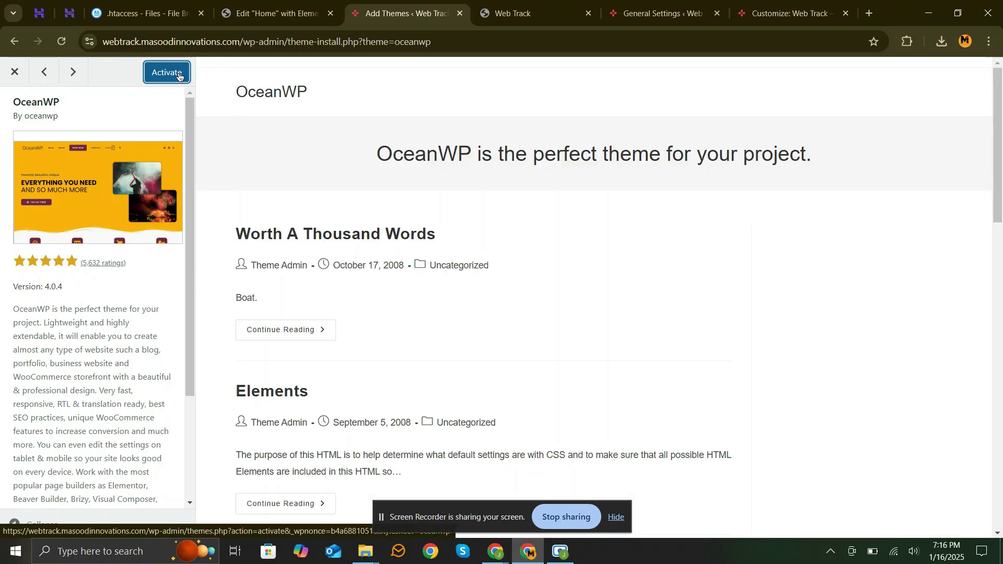
pyautogui.click(179, 76)
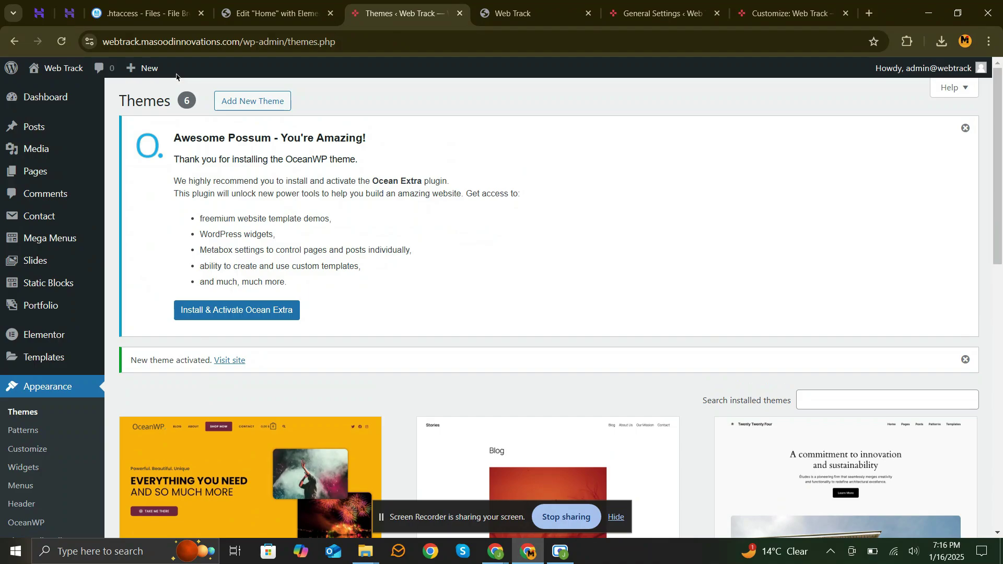
pyautogui.click(527, 15)
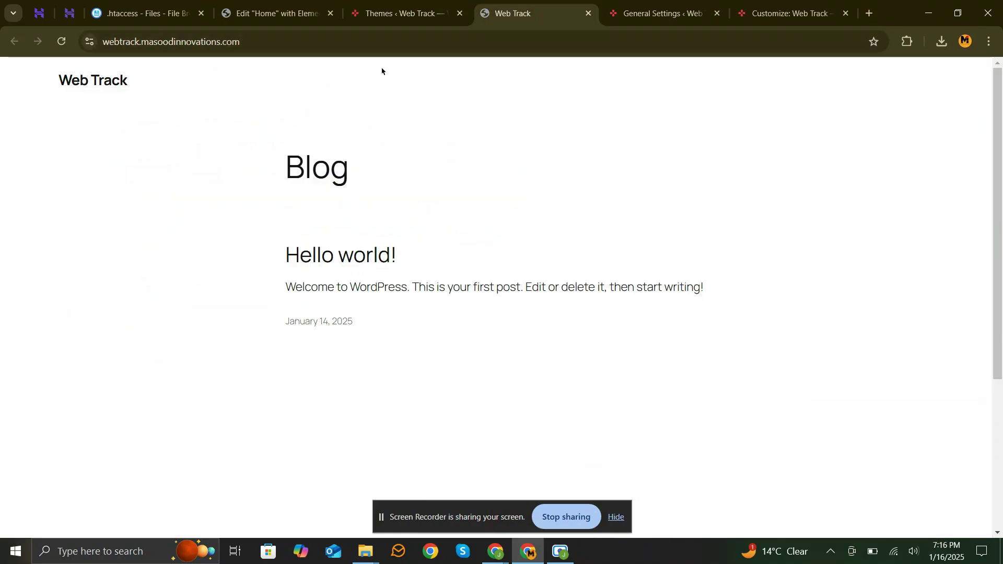
pyautogui.click(66, 46)
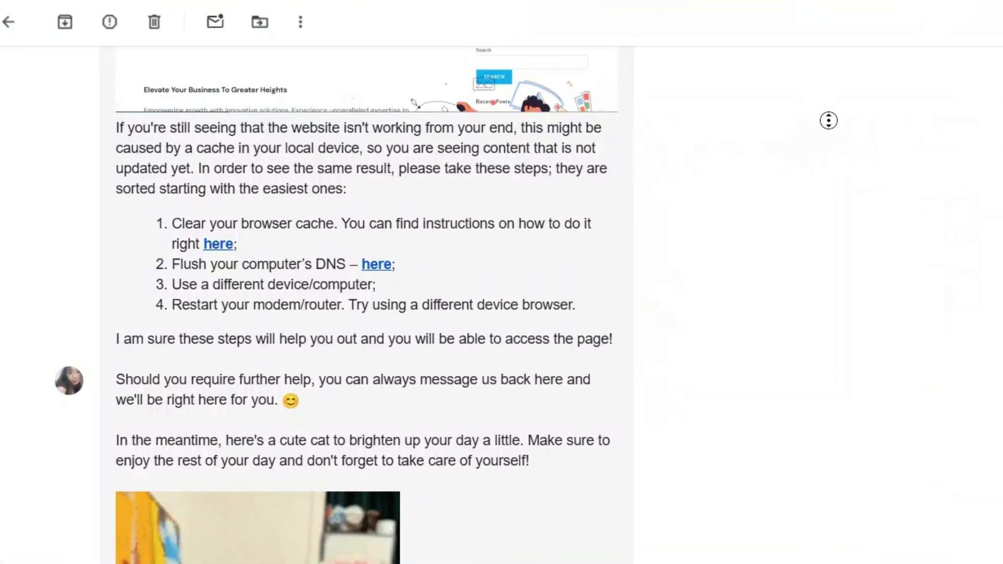
# - Scroll through the Hostinger support email's troubleshooting steps to its sign-off
pyautogui.scroll(-2, 853, 119)
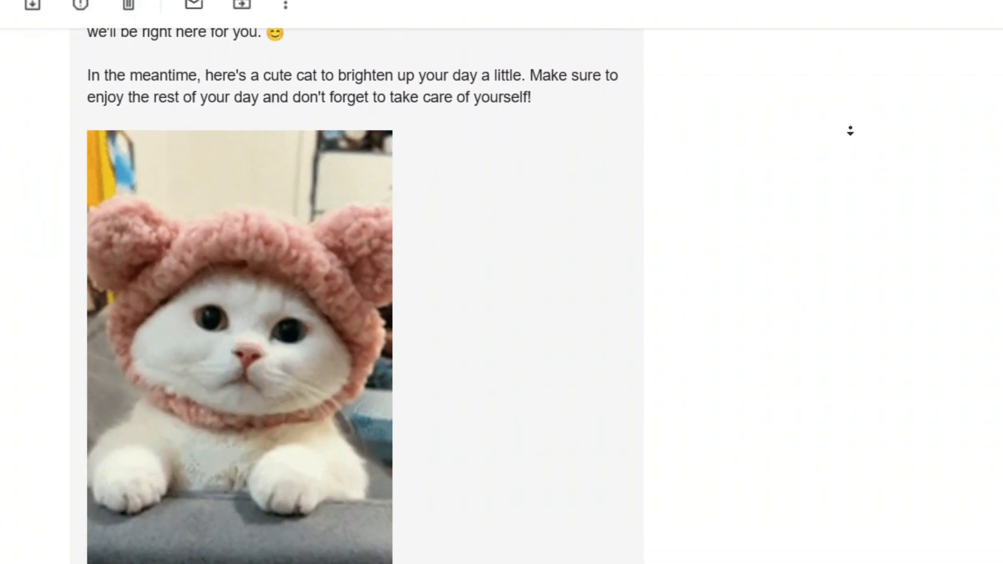
pyautogui.middleClick(850, 131)
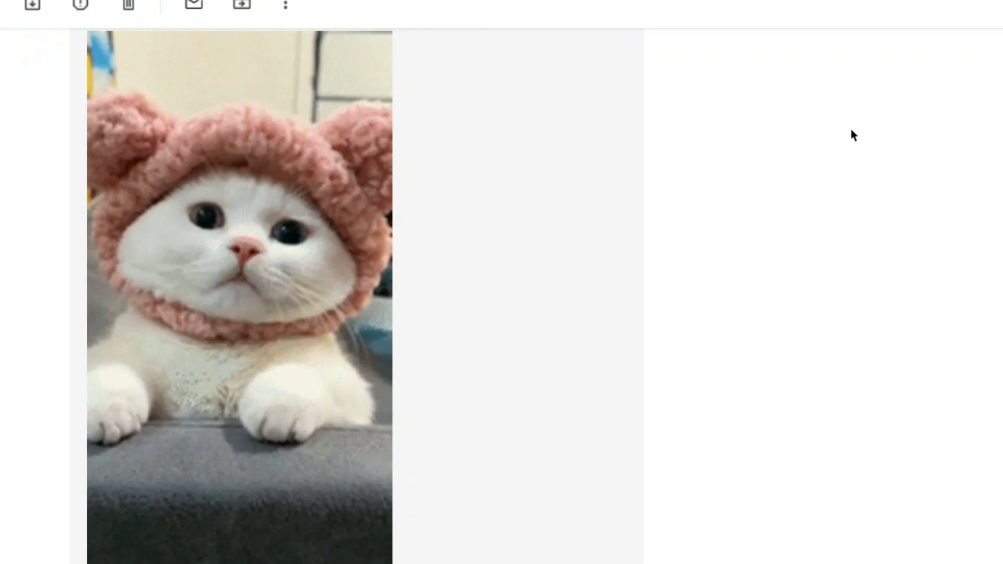